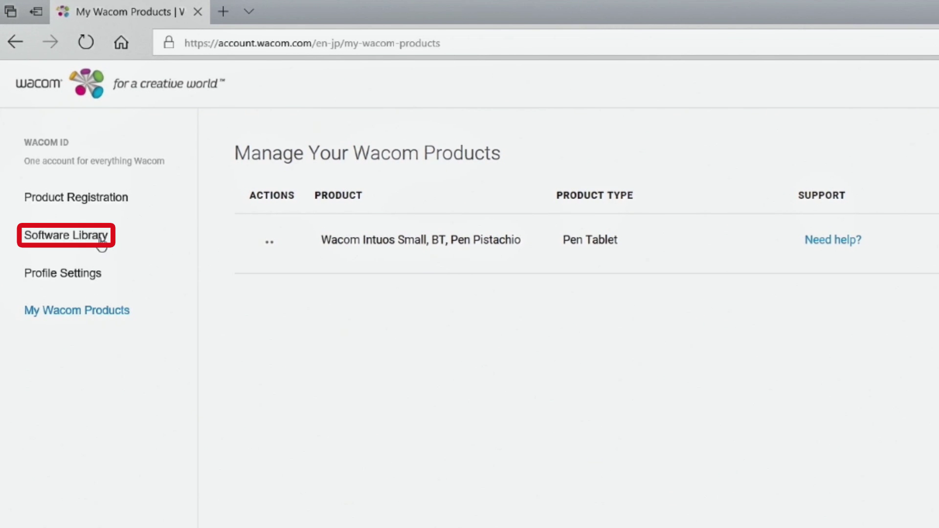
- List the Windows programs for the Intuos Small, BT, Pen Pistachio in the Software Library
{"action": "left_click", "coordinate": [101, 239]}
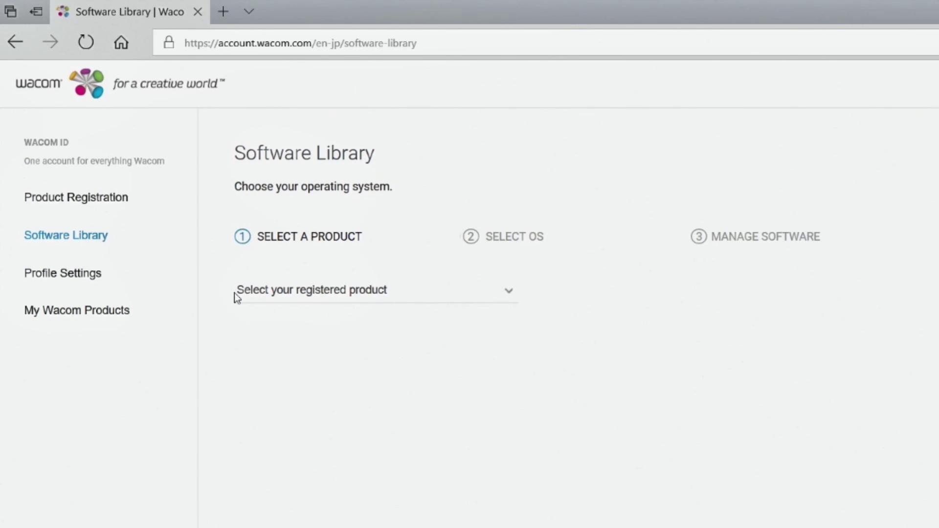
{"action": "left_click", "coordinate": [505, 297]}
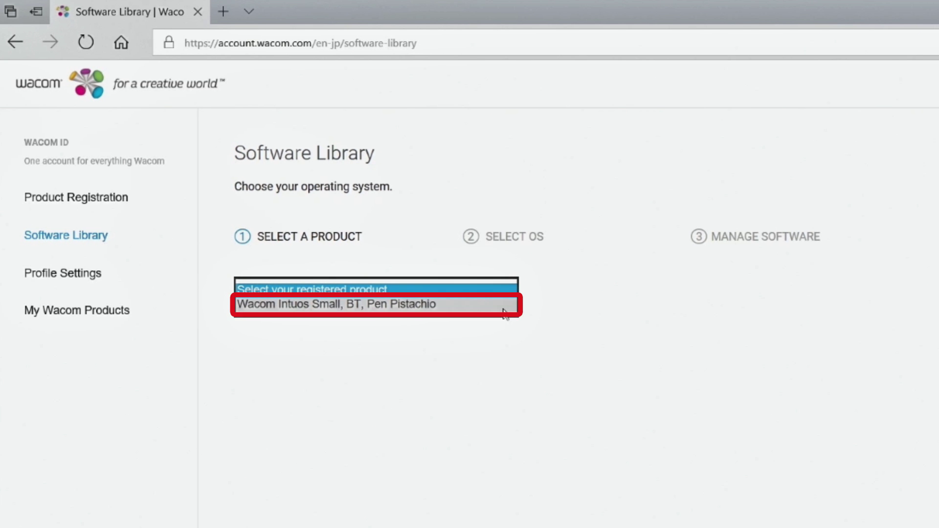
{"action": "left_click", "coordinate": [505, 307]}
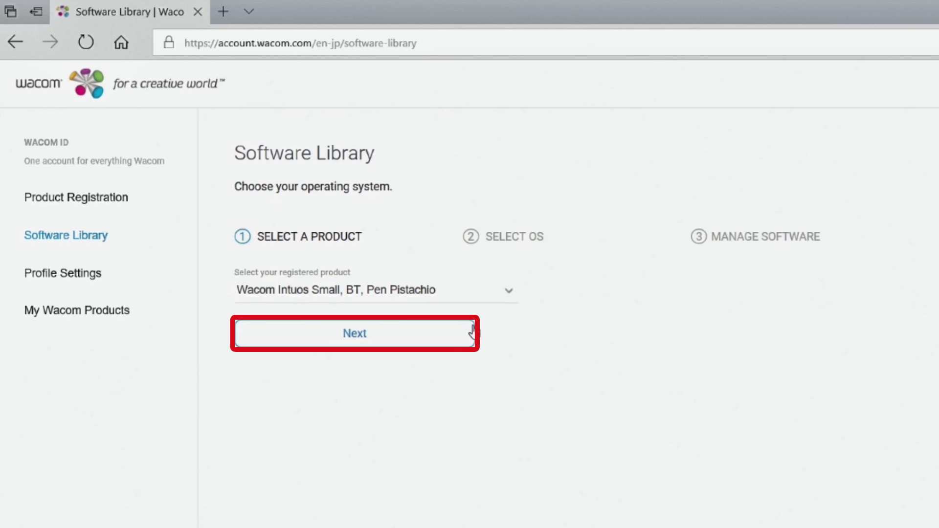
{"action": "left_click", "coordinate": [457, 344]}
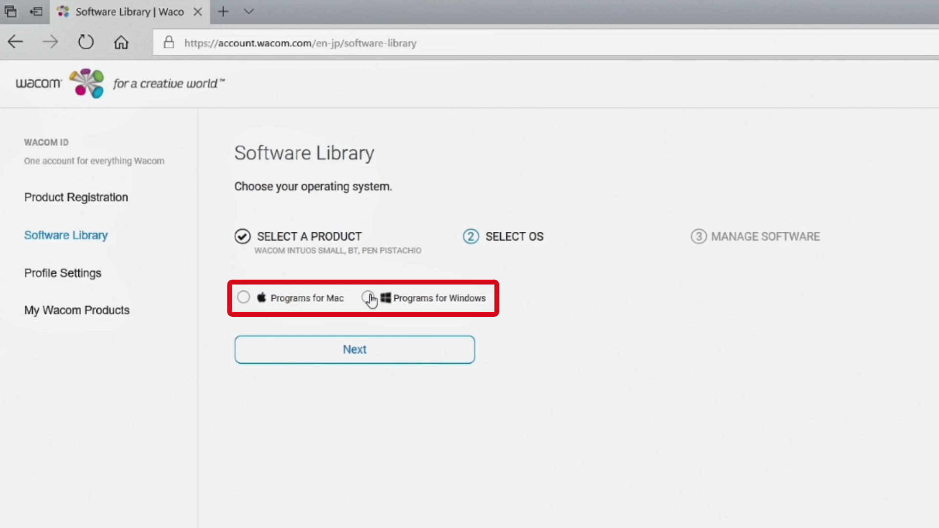
{"action": "left_click", "coordinate": [368, 298]}
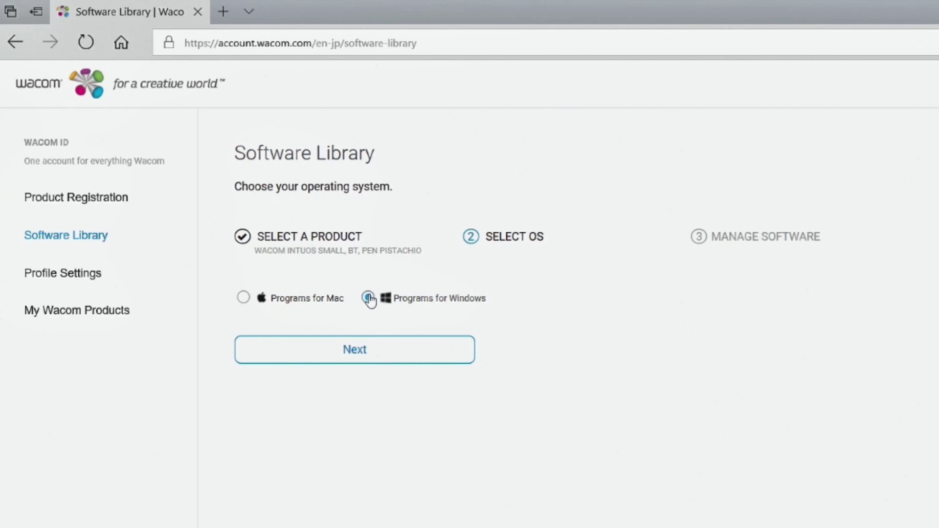
{"action": "left_click", "coordinate": [391, 343]}
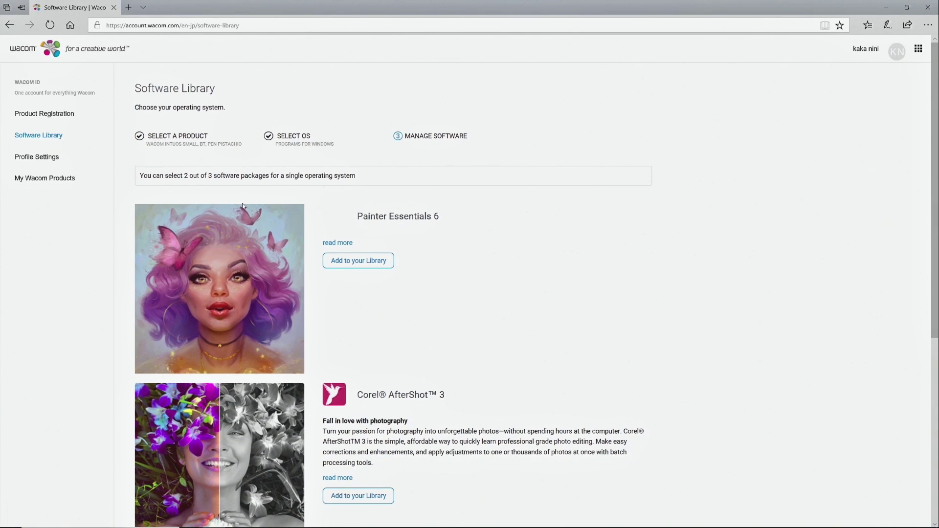
{"action": "scroll", "coordinate": [467, 230], "scroll_direction": "down", "scroll_amount": 3}
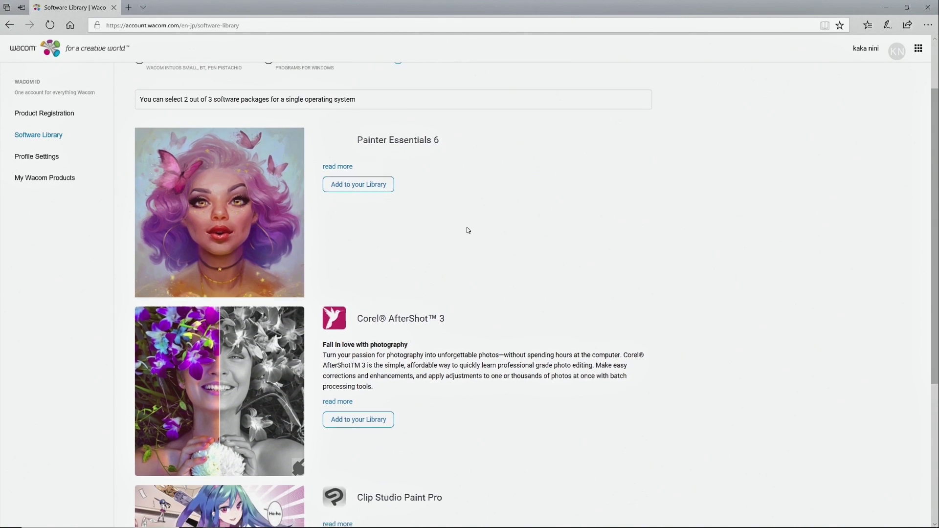
{"action": "scroll", "coordinate": [467, 229], "scroll_direction": "down", "scroll_amount": 3}
{"action": "scroll", "coordinate": [467, 230], "scroll_direction": "down", "scroll_amount": 3}
{"action": "scroll", "coordinate": [467, 230], "scroll_direction": "down", "scroll_amount": 2}
{"action": "scroll", "coordinate": [467, 230], "scroll_direction": "down", "scroll_amount": 1}
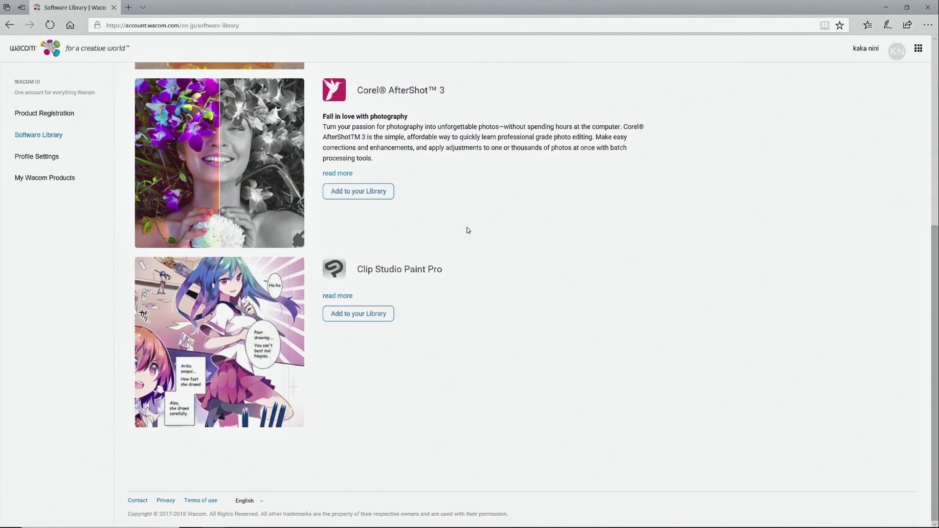
- Add Clip Studio Paint Pro to the library and select it to download CSP_173w_setup
{"action": "left_click", "coordinate": [371, 314]}
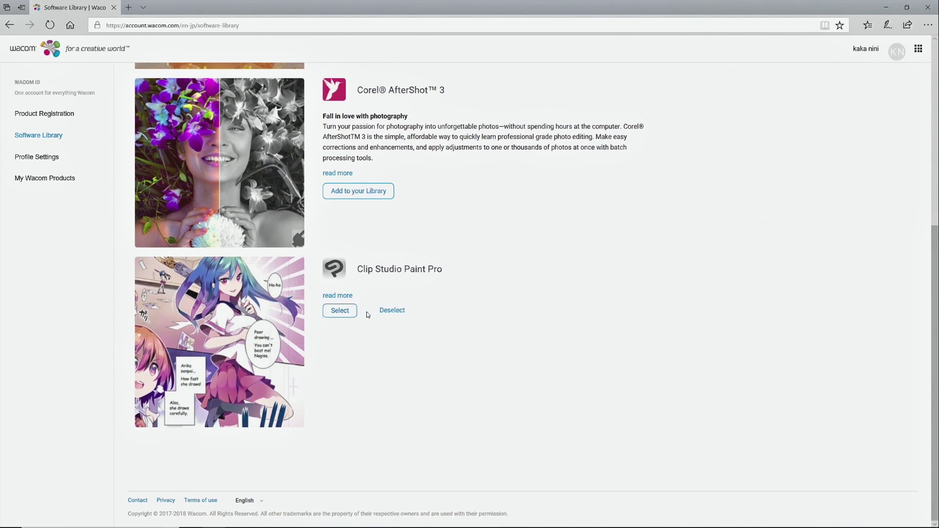
{"action": "left_click", "coordinate": [340, 310]}
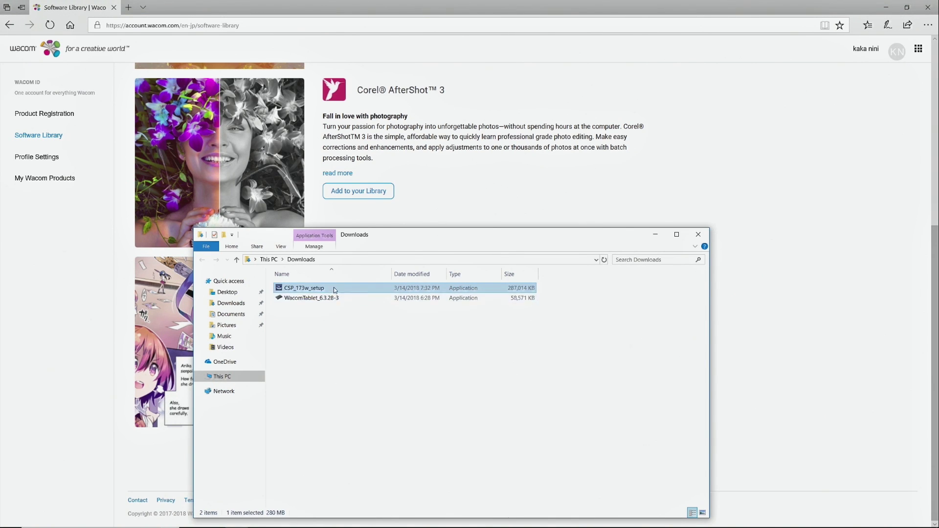
- Run CSP_173w_setup from the Downloads folder
{"action": "double_click", "coordinate": [304, 287]}
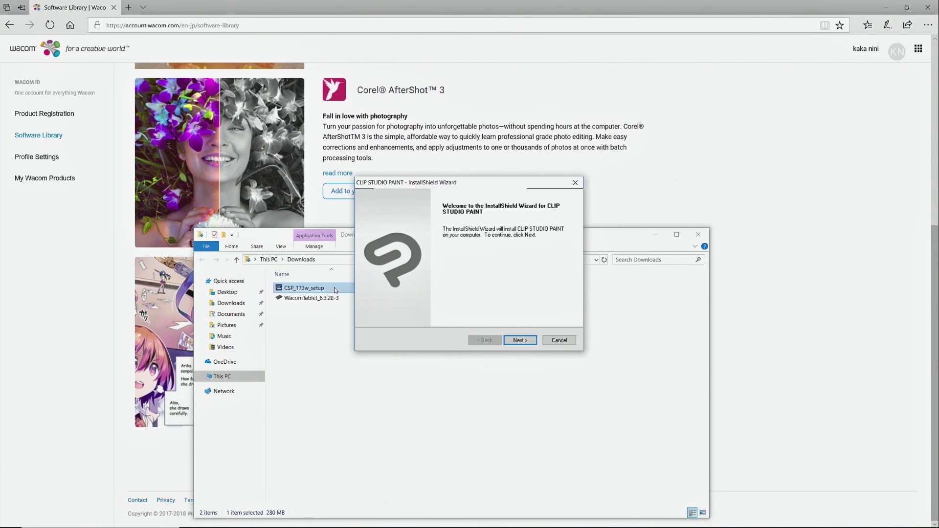
- Accept the Clip Studio Paint license agreement and keep the default install folder
{"action": "left_click", "coordinate": [528, 342]}
{"action": "scroll", "coordinate": [532, 263], "scroll_direction": "down", "scroll_amount": 3}
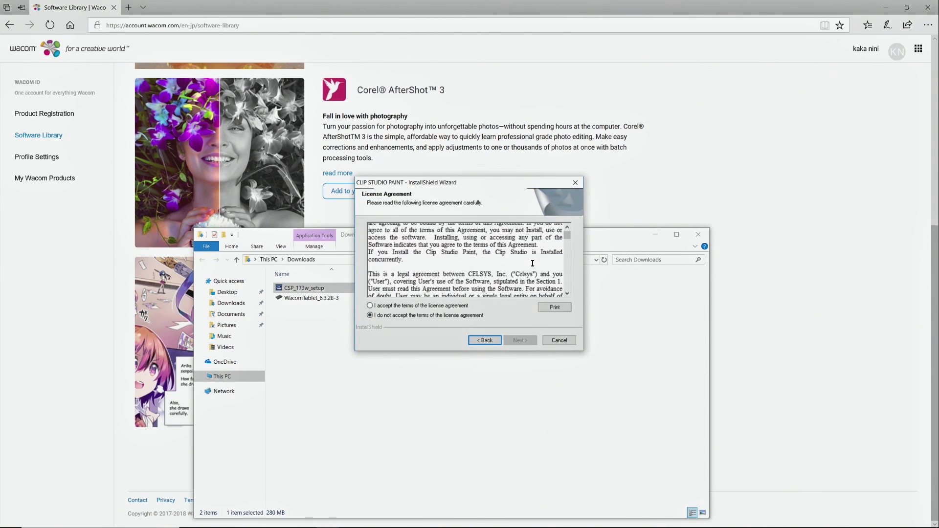
{"action": "scroll", "coordinate": [533, 264], "scroll_direction": "down", "scroll_amount": 5}
{"action": "scroll", "coordinate": [532, 264], "scroll_direction": "down", "scroll_amount": 5}
{"action": "scroll", "coordinate": [532, 264], "scroll_direction": "down", "scroll_amount": 5}
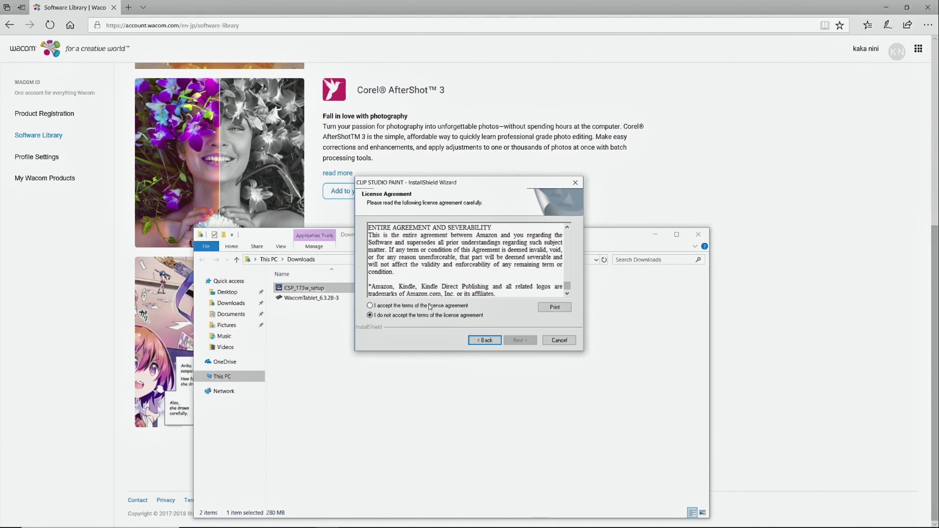
{"action": "left_click", "coordinate": [371, 306]}
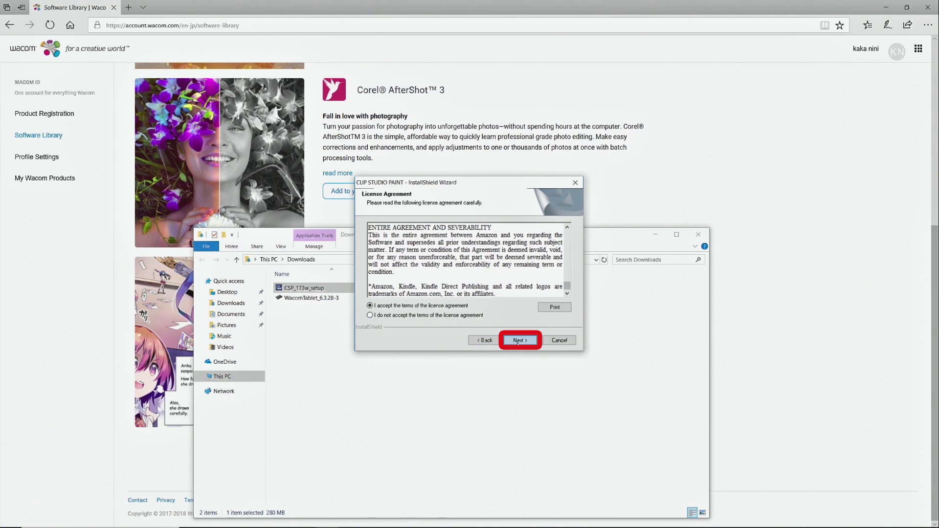
{"action": "left_click", "coordinate": [519, 341]}
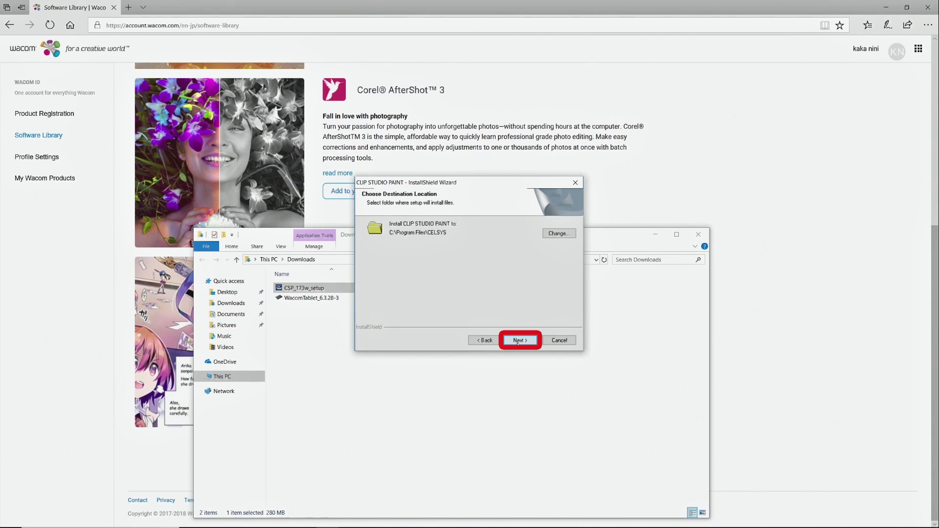
{"action": "left_click", "coordinate": [518, 340]}
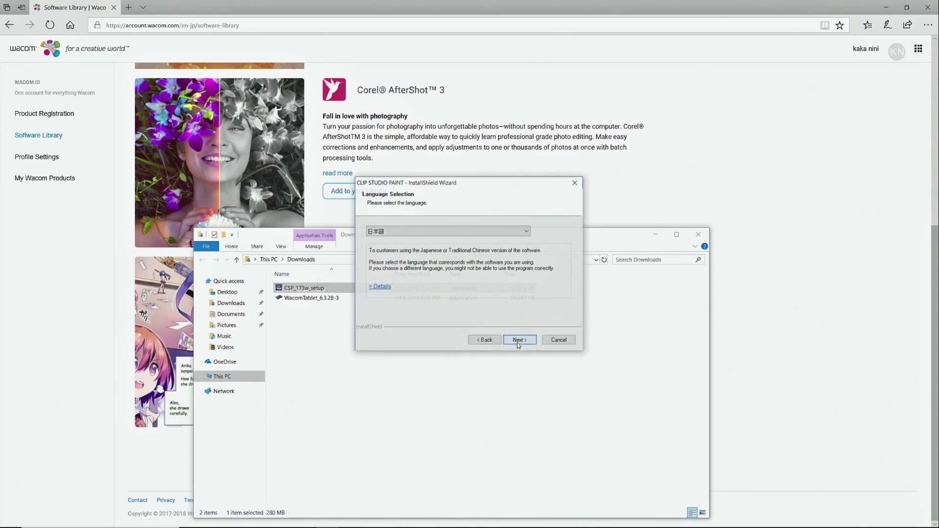
- Choose English as the language, install Clip Studio Paint, and finish the wizard
{"action": "left_click", "coordinate": [528, 231]}
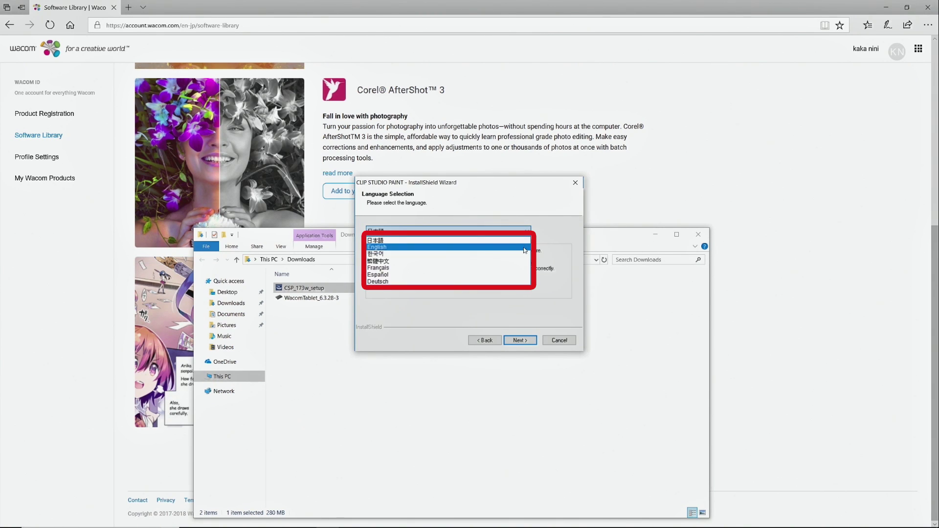
{"action": "left_click", "coordinate": [376, 247]}
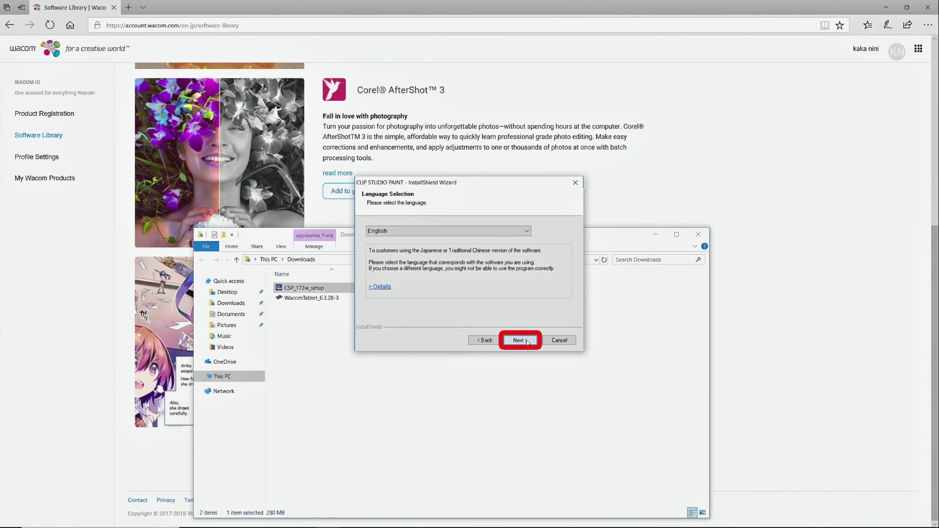
{"action": "left_click", "coordinate": [520, 341]}
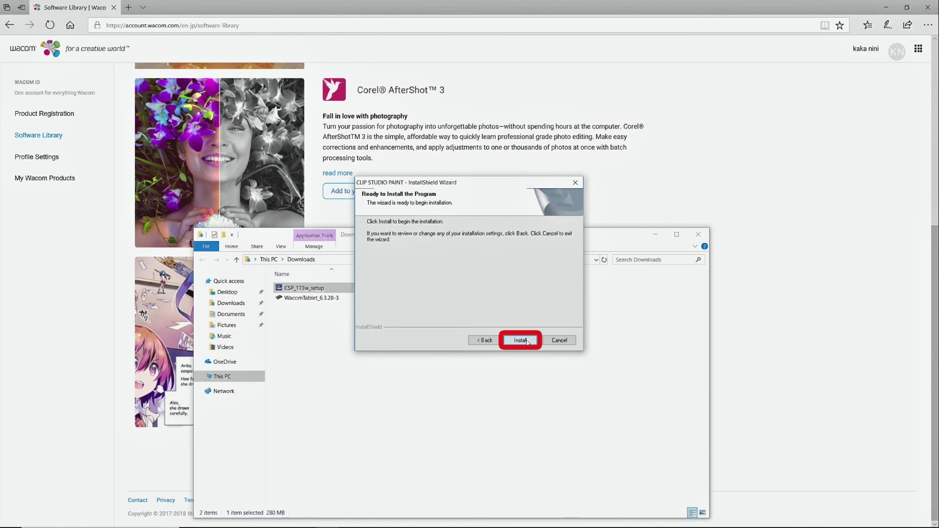
{"action": "left_click", "coordinate": [521, 341]}
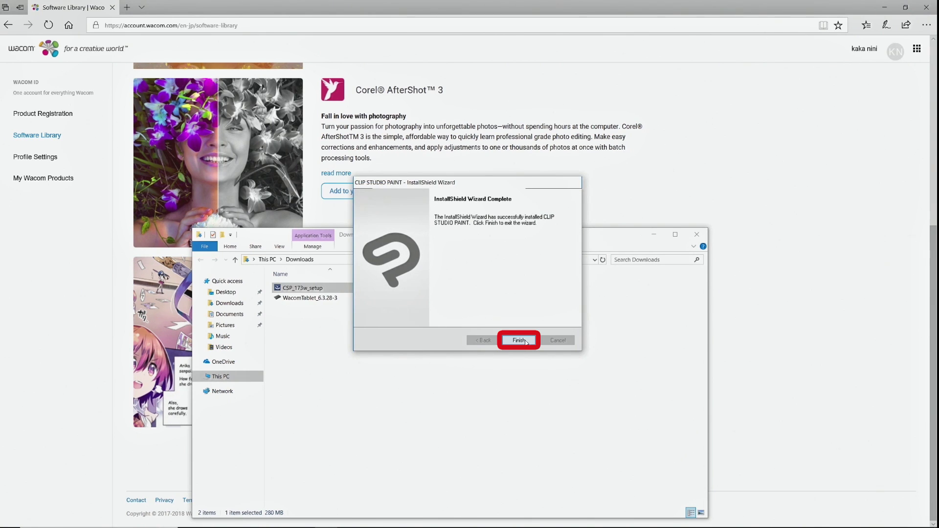
{"action": "left_click", "coordinate": [519, 340]}
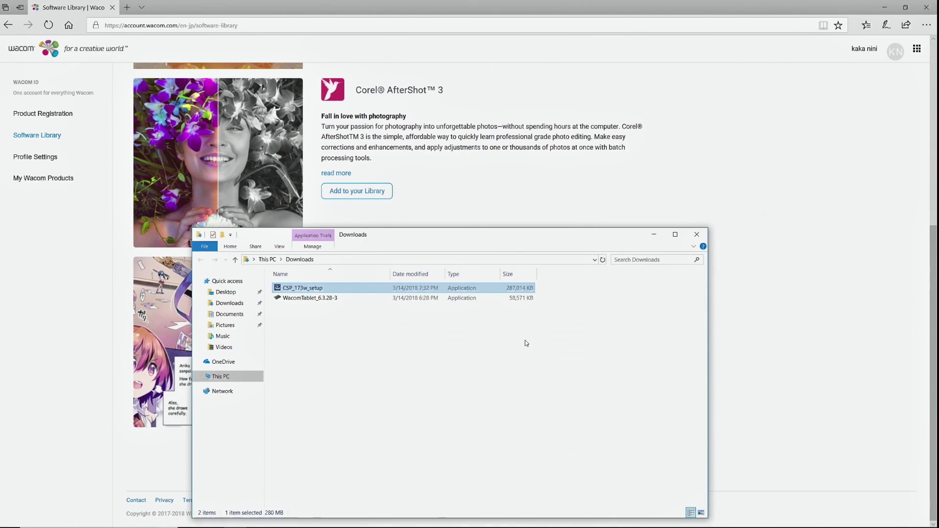